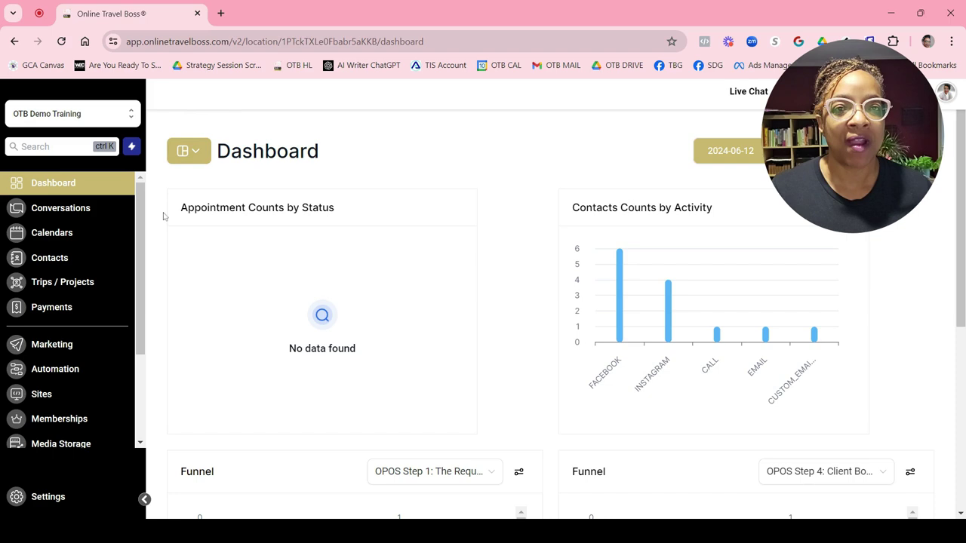
Step: Go to Sites > Websites and start a New Website
scroll(141, 287, down, 2)
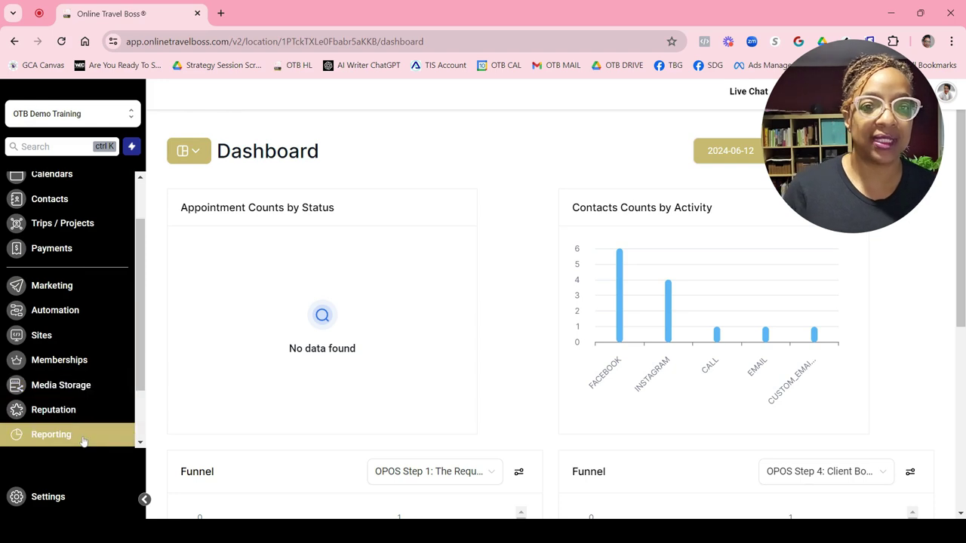
click(45, 335)
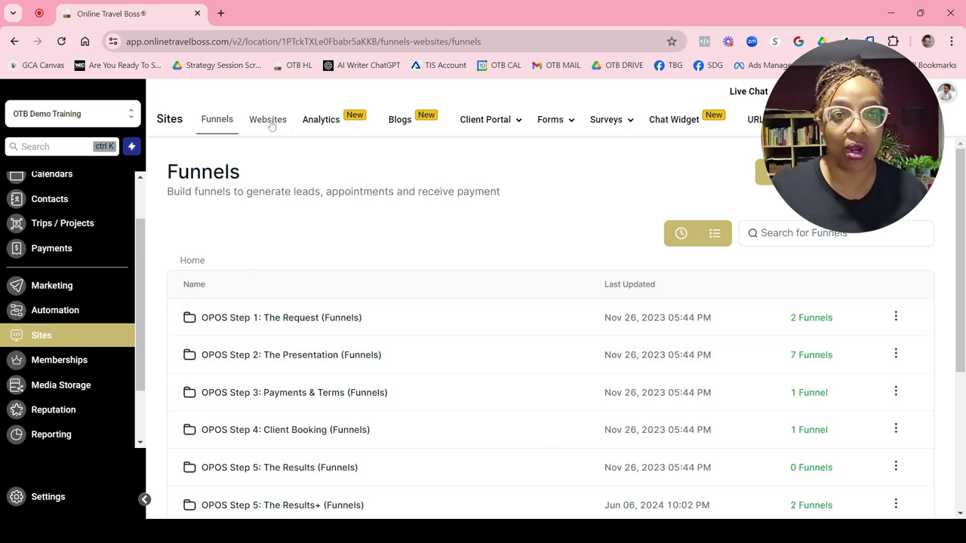
click(270, 122)
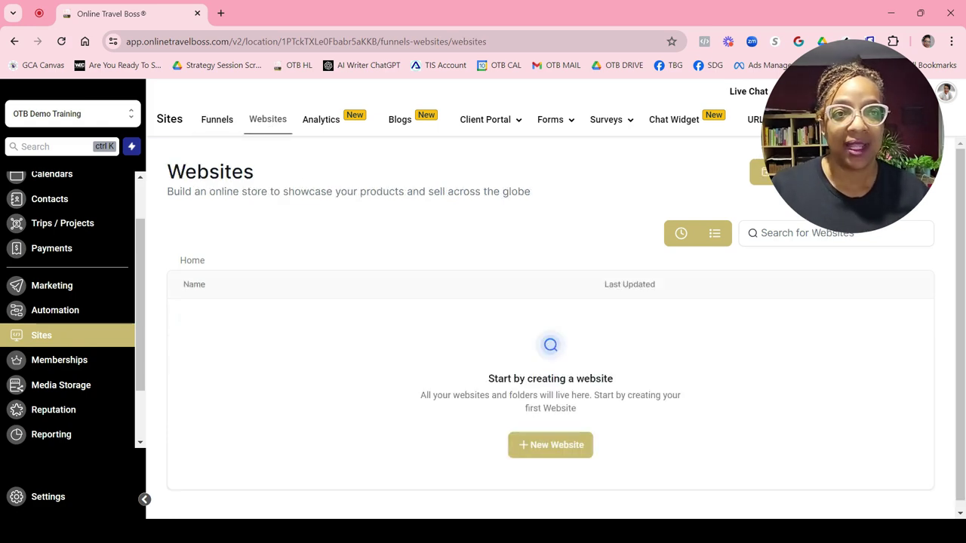
click(550, 445)
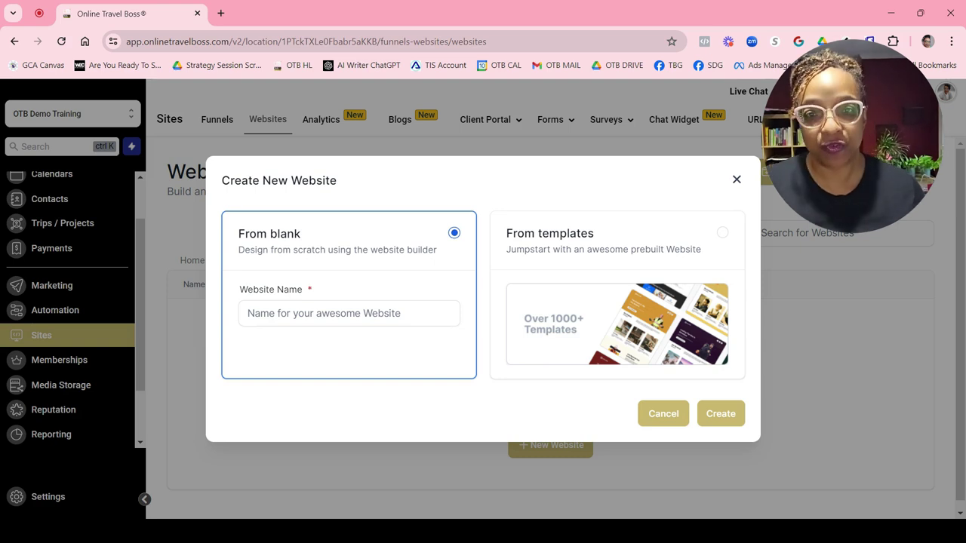
Step: Choose From templates, then search the Template Library for 'travel' and browse the results
click(539, 327)
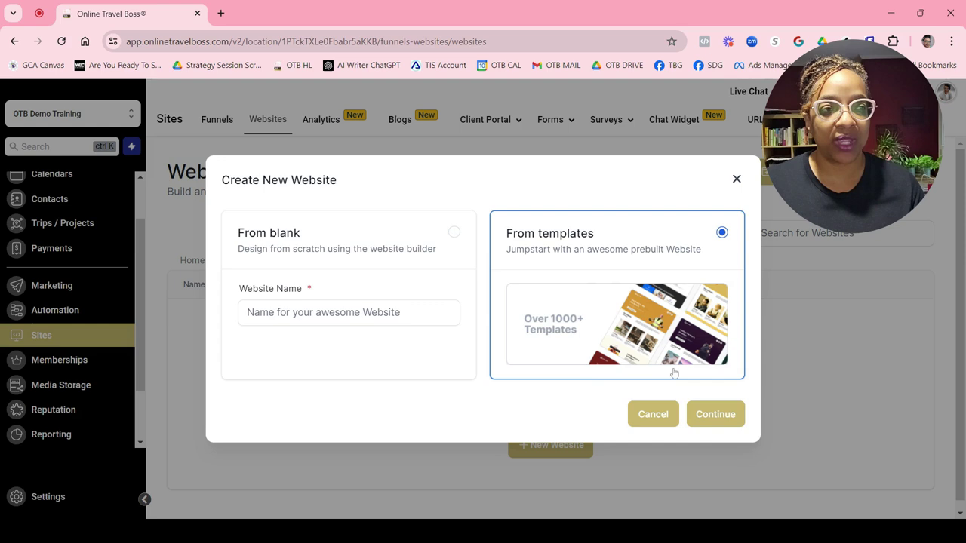
click(701, 414)
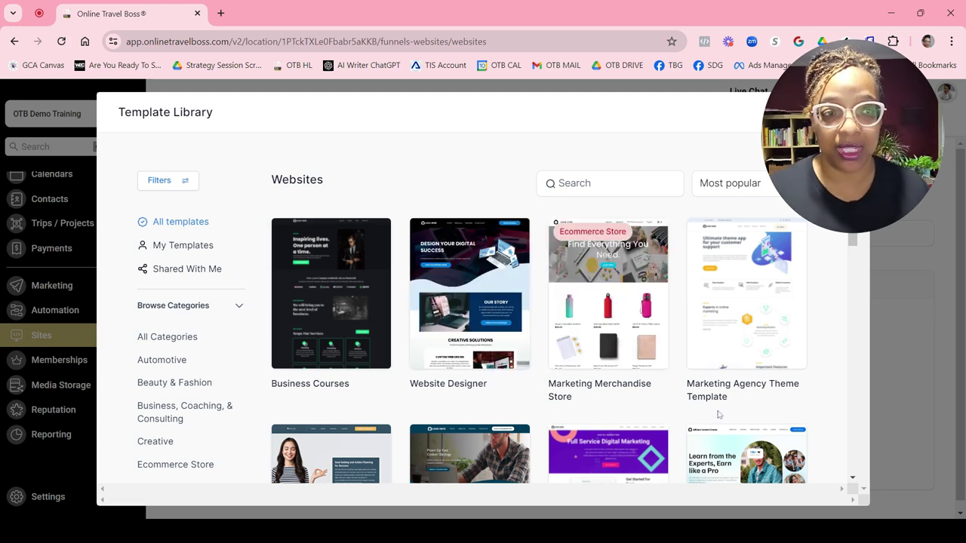
click(573, 184)
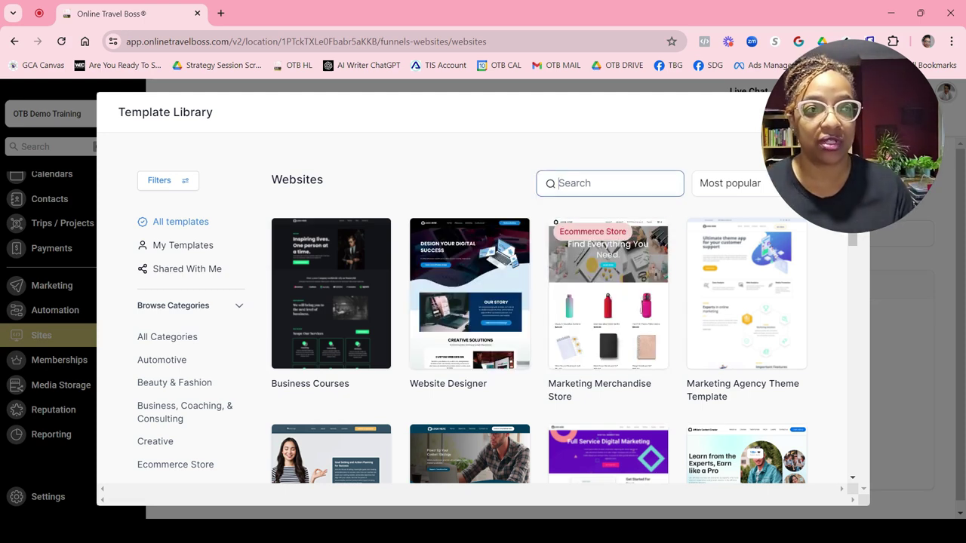
text(travel)
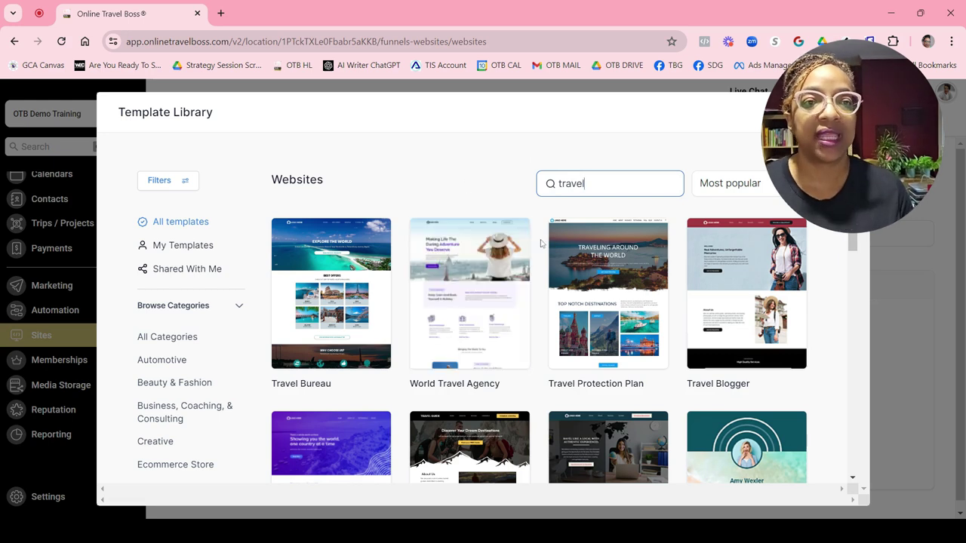
mouse_move(608, 294)
scroll(639, 302, down, 1)
scroll(640, 302, down, 2)
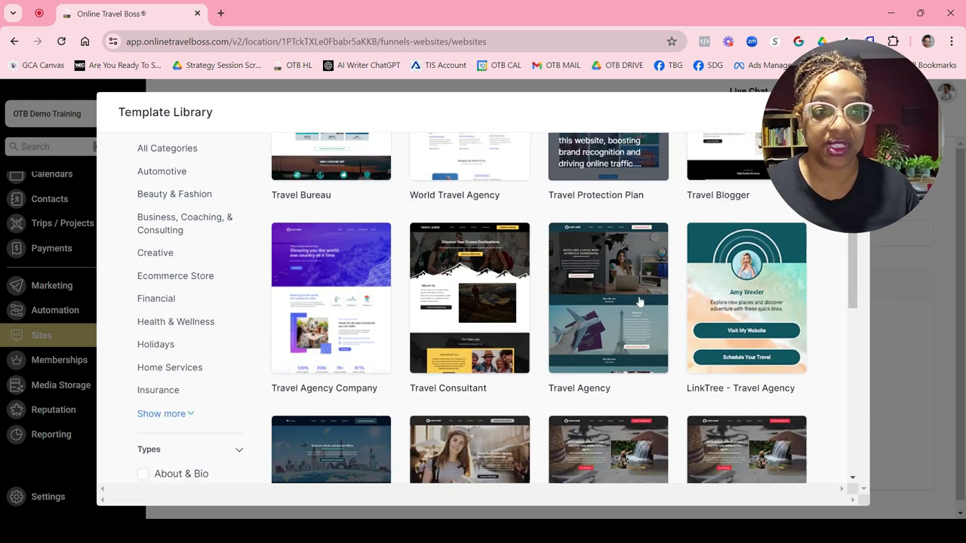
scroll(640, 302, down, 1)
scroll(639, 302, down, 1)
scroll(640, 301, down, 4)
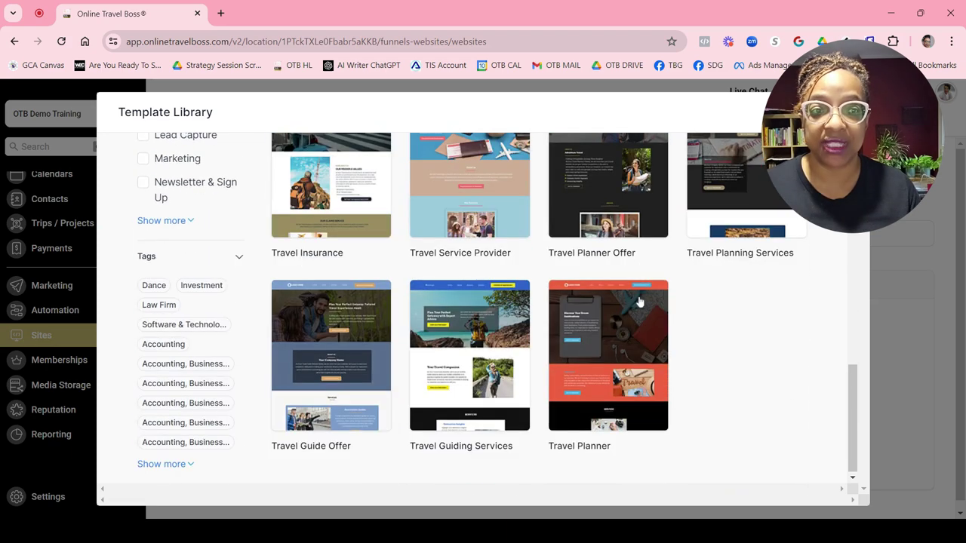
scroll(640, 301, up, 2)
scroll(638, 298, up, 5)
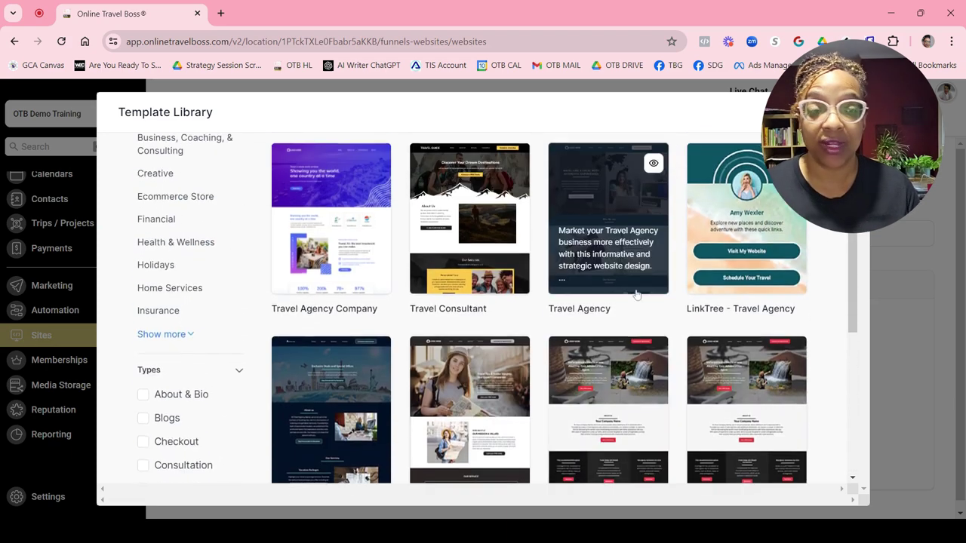
scroll(636, 294, up, 3)
scroll(630, 309, up, 1)
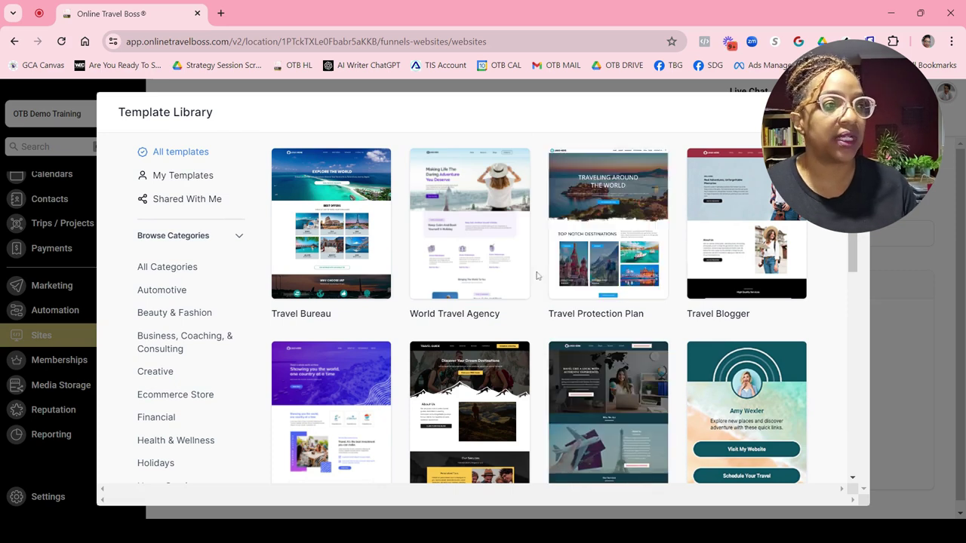
Step: Preview the Travel Bureau template, then add it as a new website
mouse_move(330, 223)
click(340, 203)
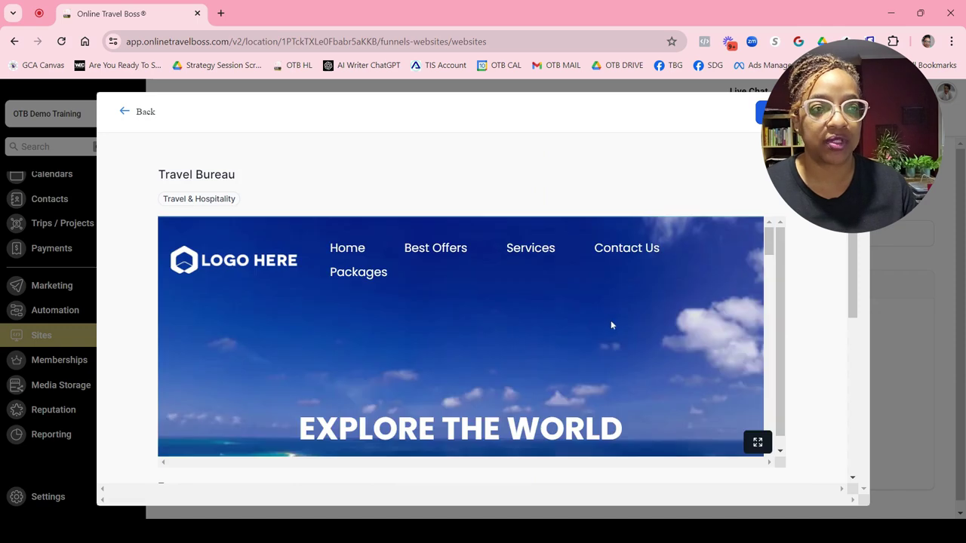
scroll(621, 263, down, 5)
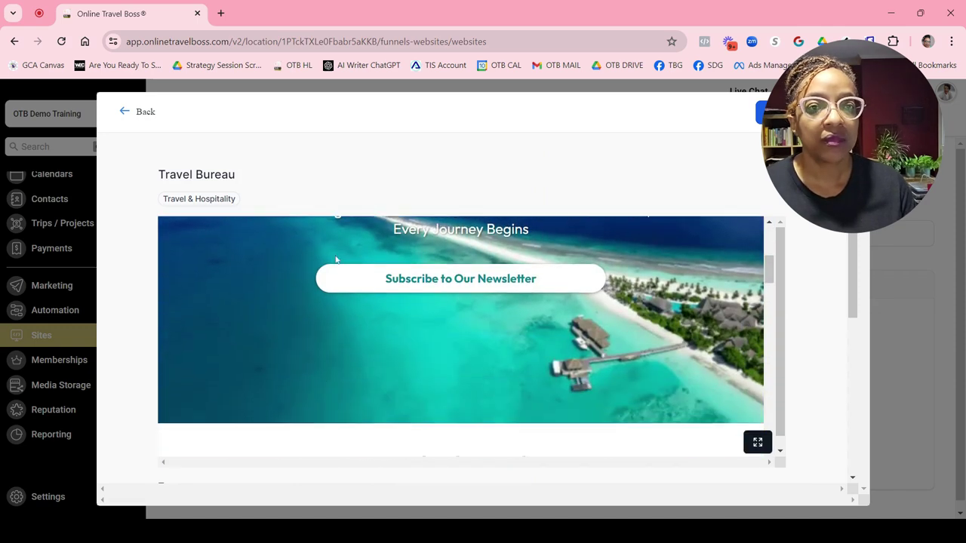
scroll(337, 260, down, 3)
scroll(337, 260, down, 3)
scroll(336, 260, down, 2)
scroll(492, 269, down, 3)
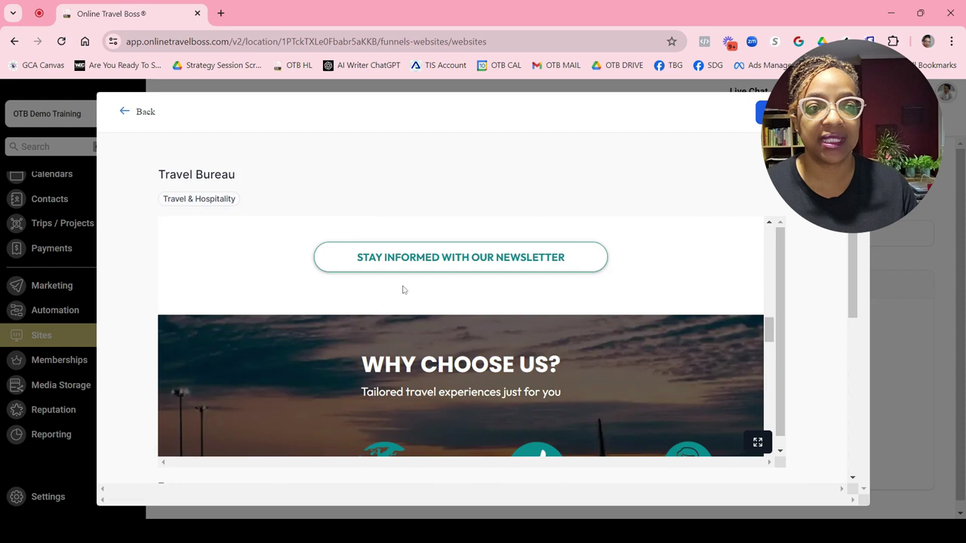
scroll(556, 423, down, 2)
scroll(556, 422, down, 3)
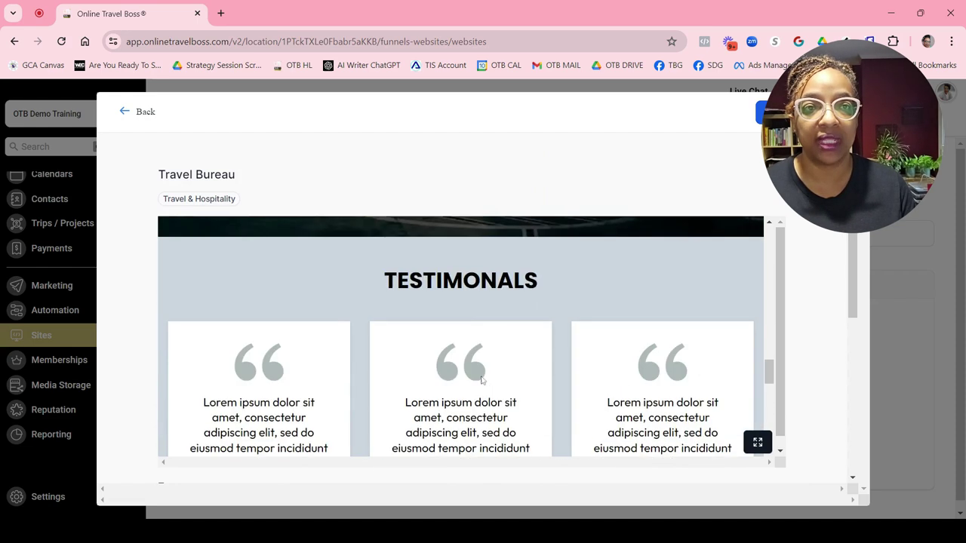
click(763, 111)
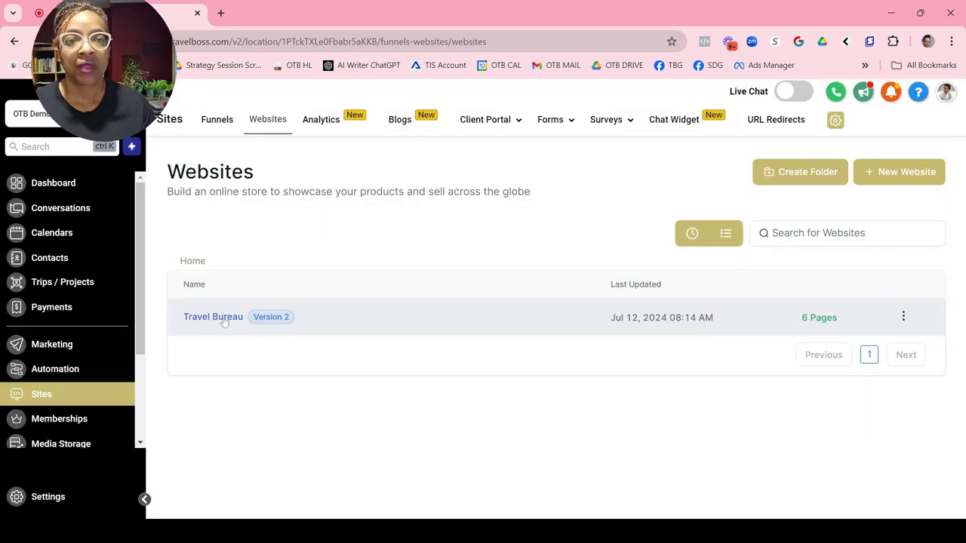
Step: Open the Travel Bureau website and scroll through its Home, Contact, Packages and other pages
click(223, 320)
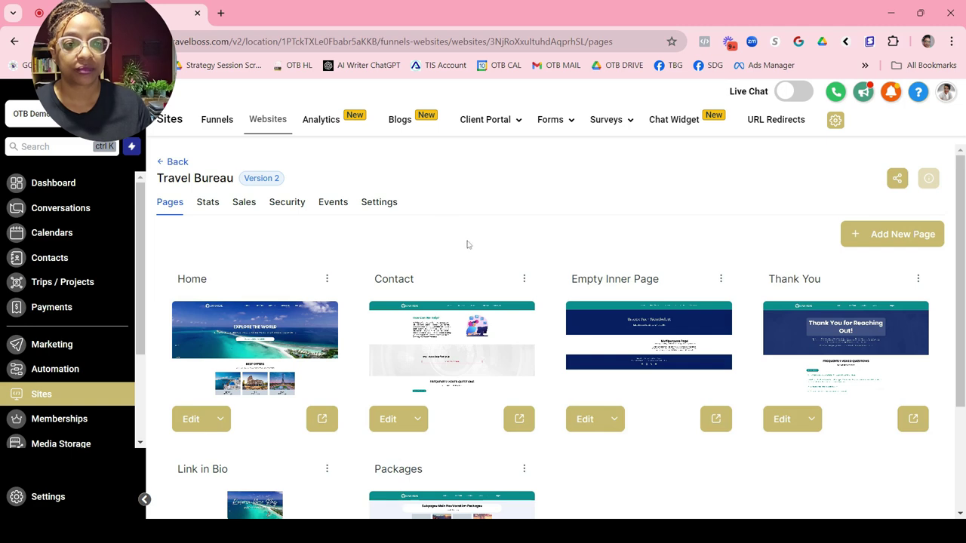
scroll(549, 265, down, 2)
scroll(549, 265, down, 1)
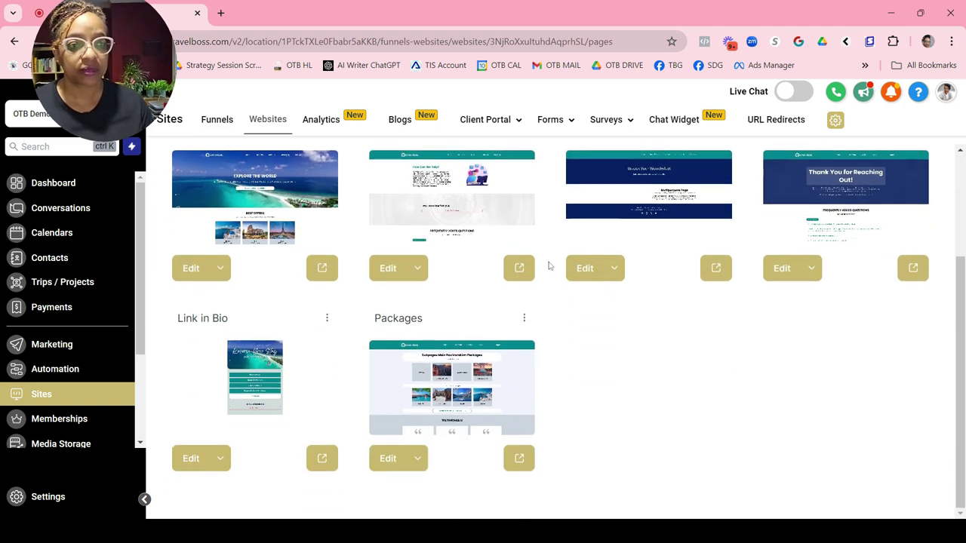
scroll(550, 266, up, 3)
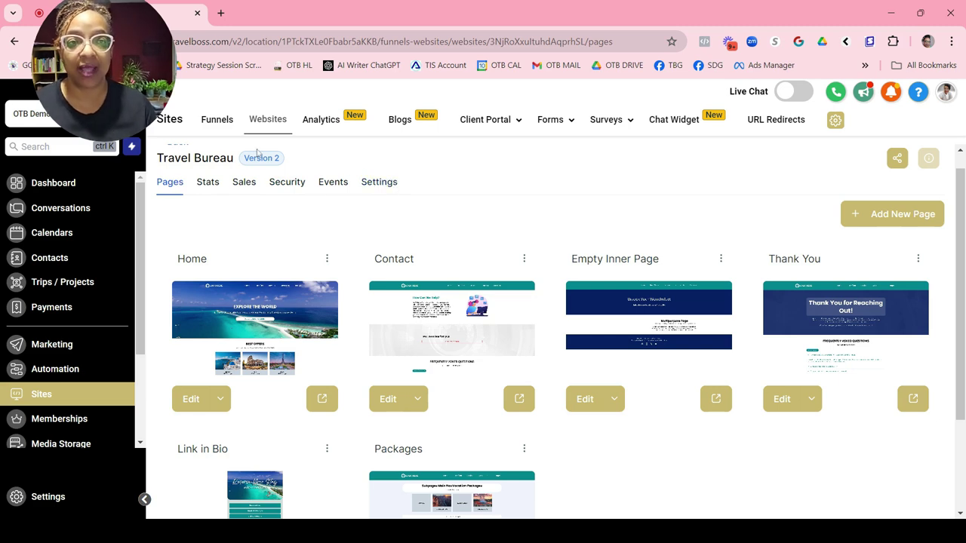
Step: Check the website's Domain list without choosing one, then go to the Domains management page
click(381, 183)
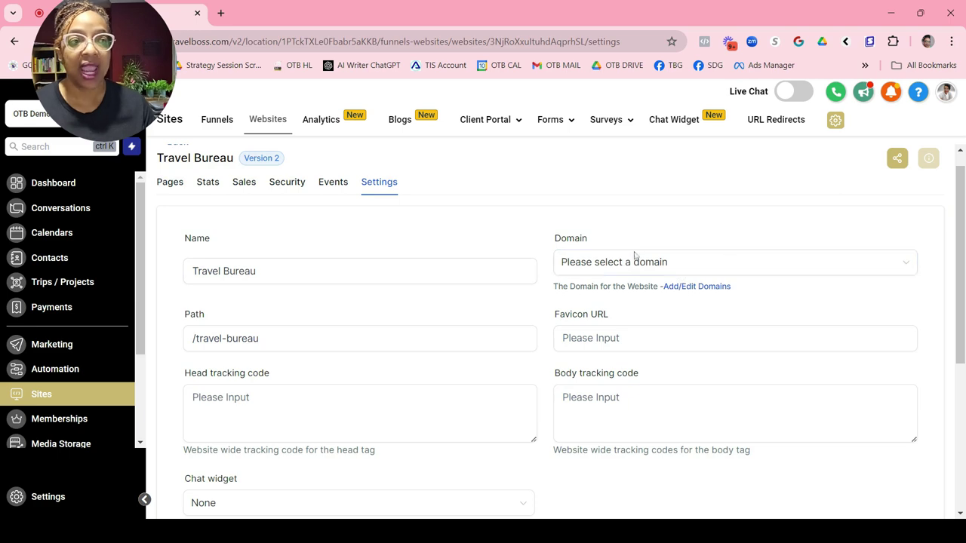
click(653, 273)
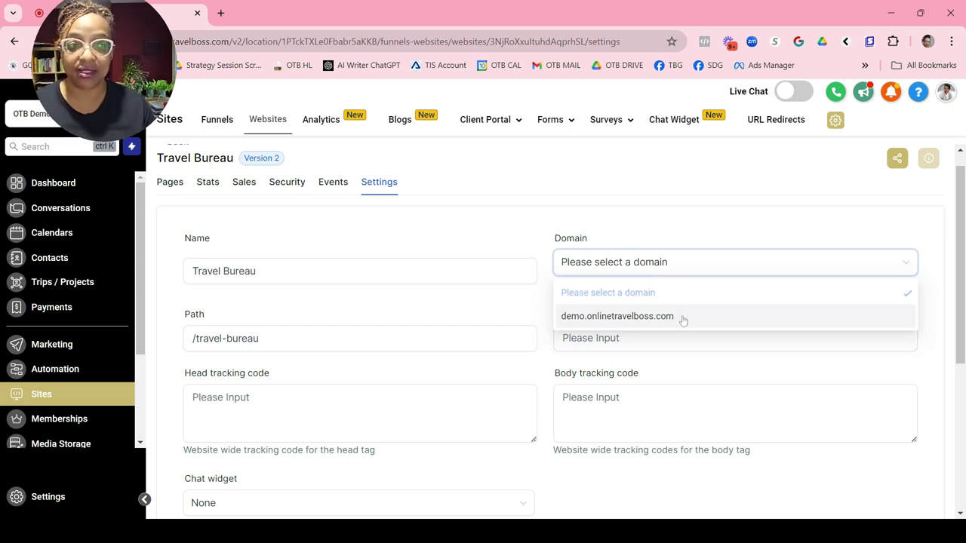
click(687, 234)
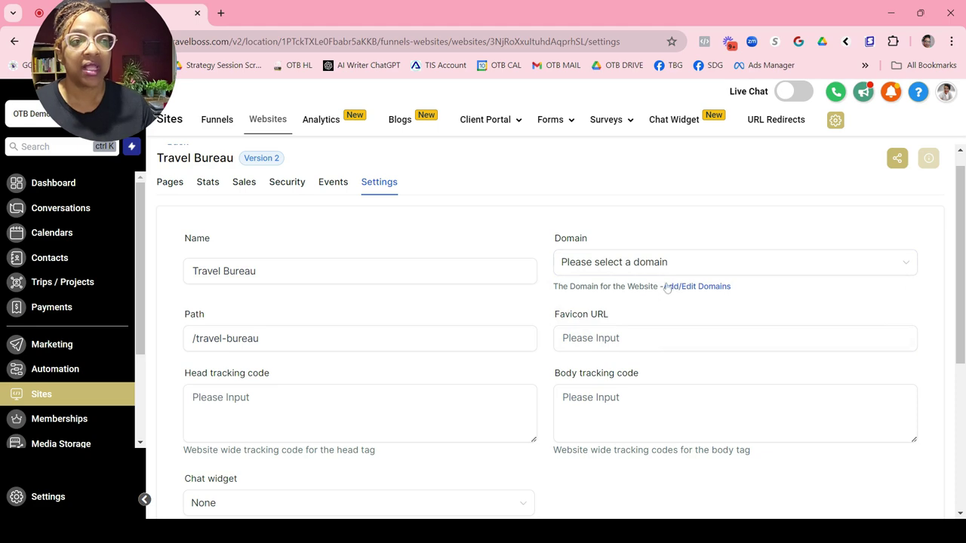
click(697, 288)
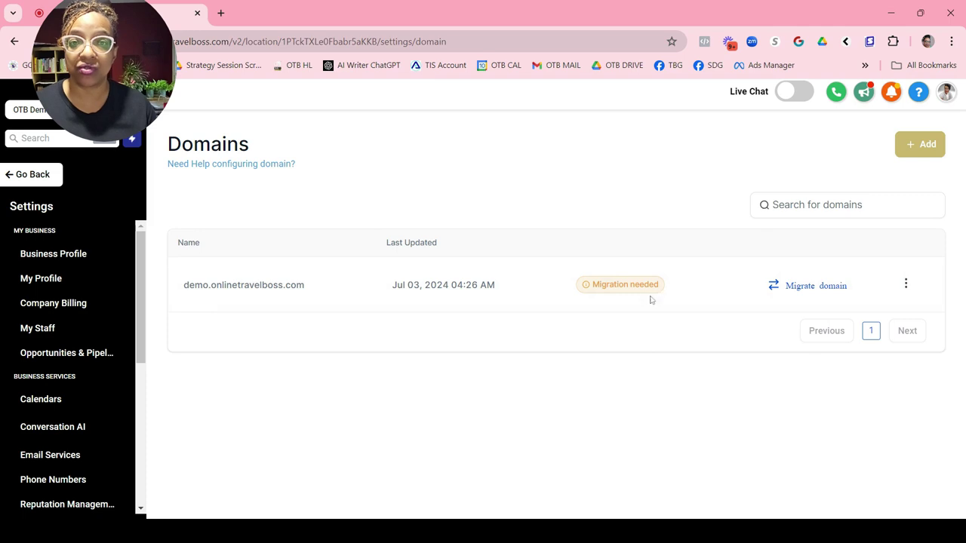
Step: Enable Live Chat, briefly use the support chat, then return to Travel Bureau's pages
click(807, 102)
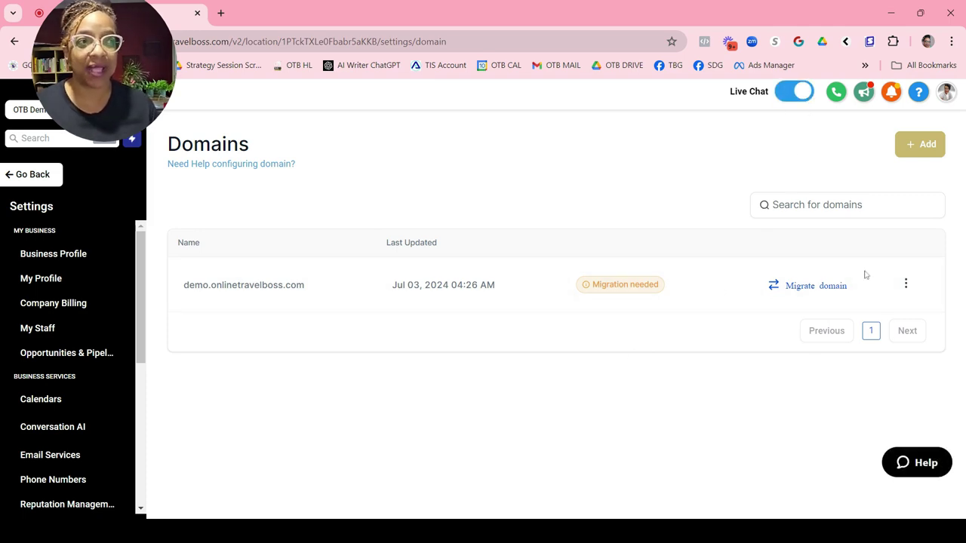
click(939, 463)
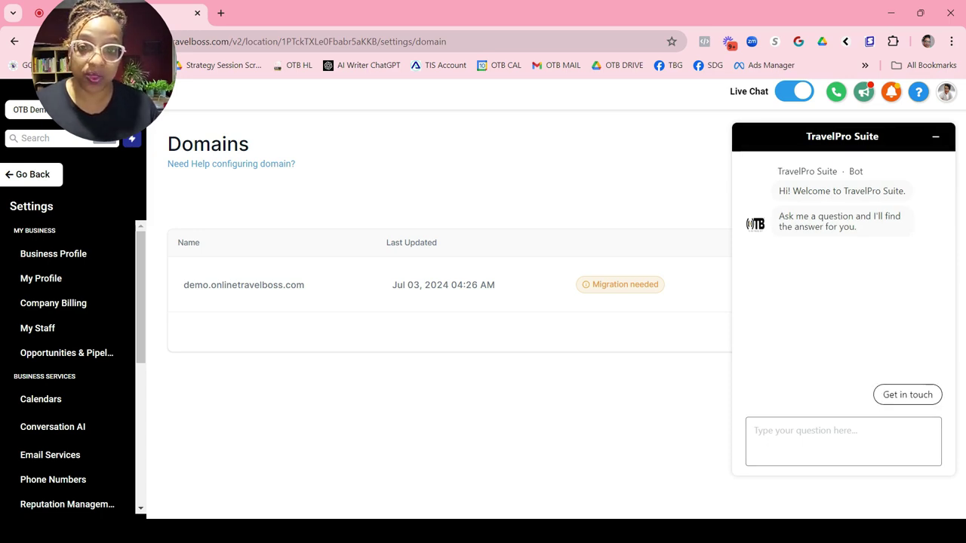
click(904, 400)
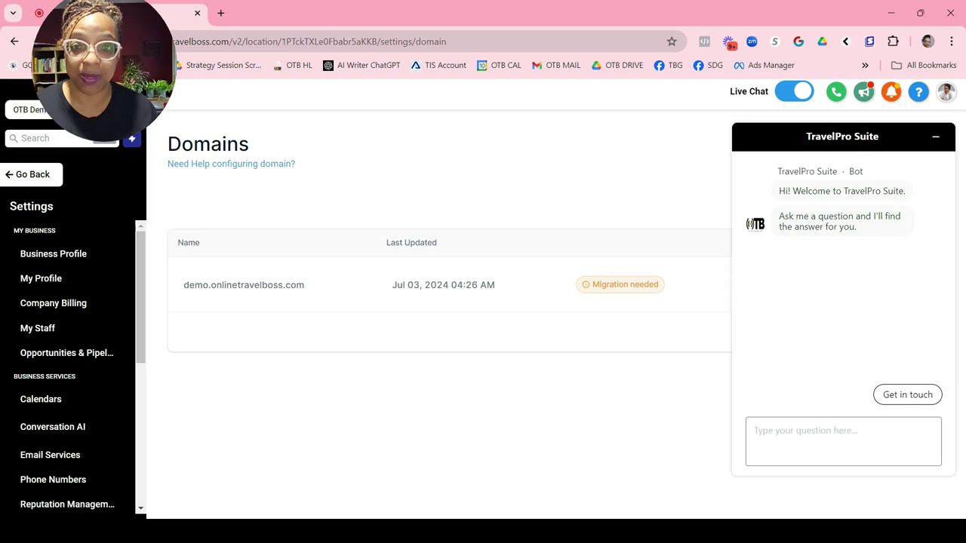
click(937, 138)
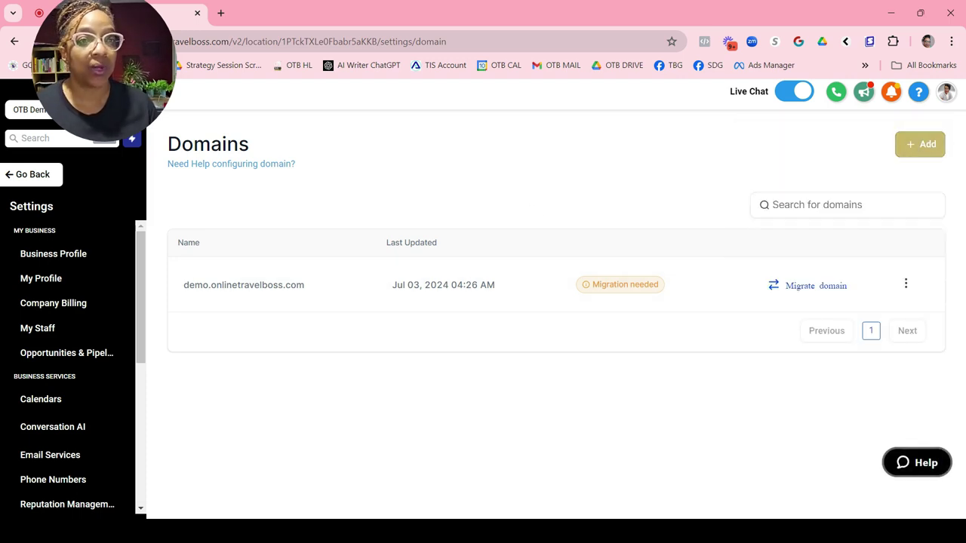
click(14, 41)
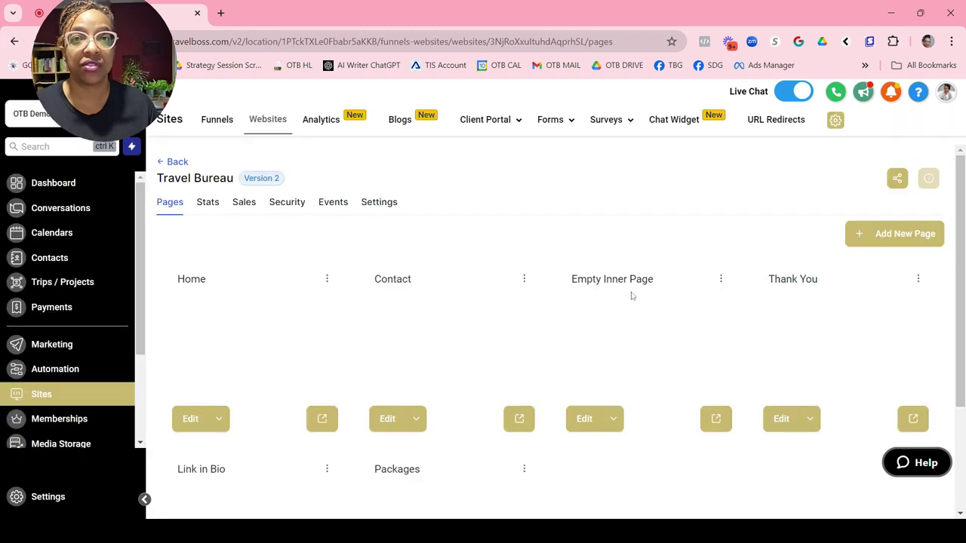
Step: Replace the website path /travel-bureau with /home in Settings and save
click(379, 202)
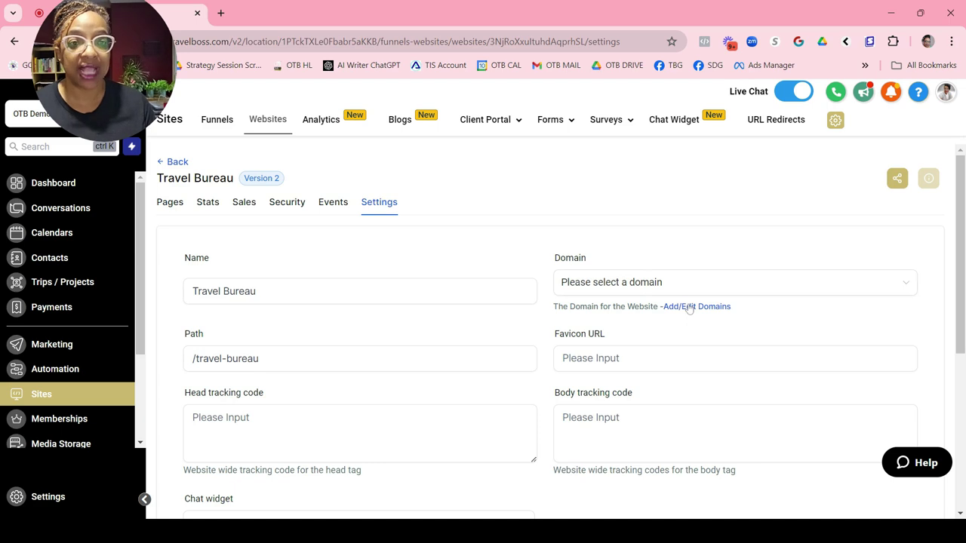
click(234, 359)
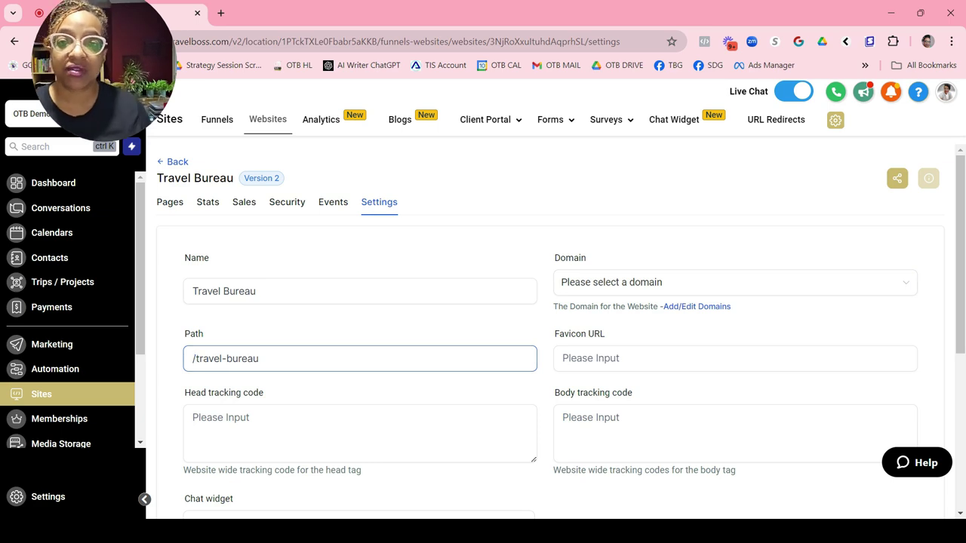
click(193, 358)
drag(193, 359, 260, 359)
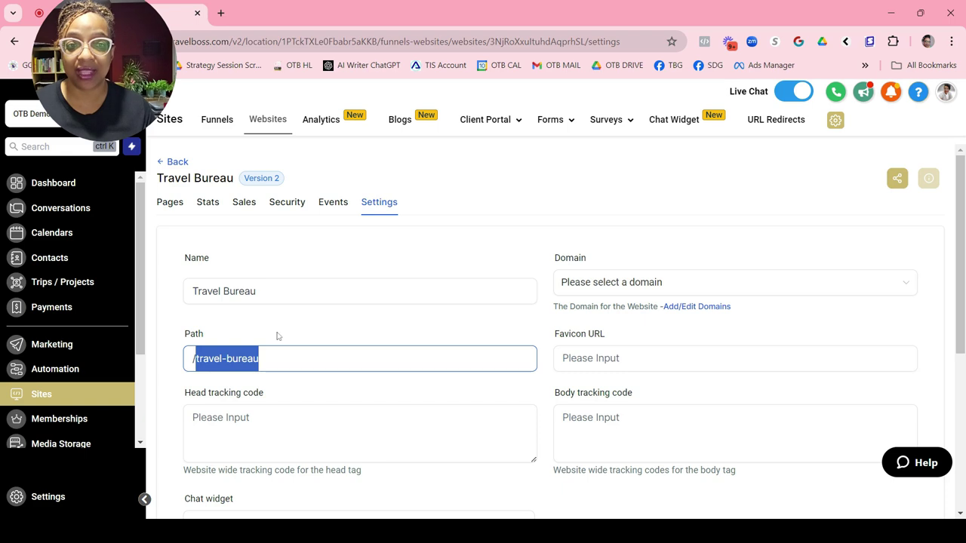
text(/home)
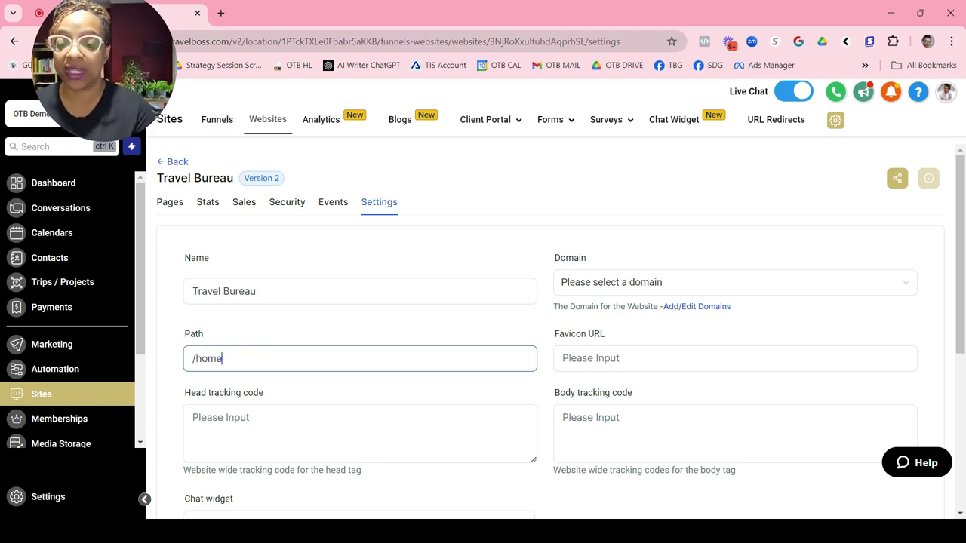
click(314, 282)
scroll(744, 427, down, 4)
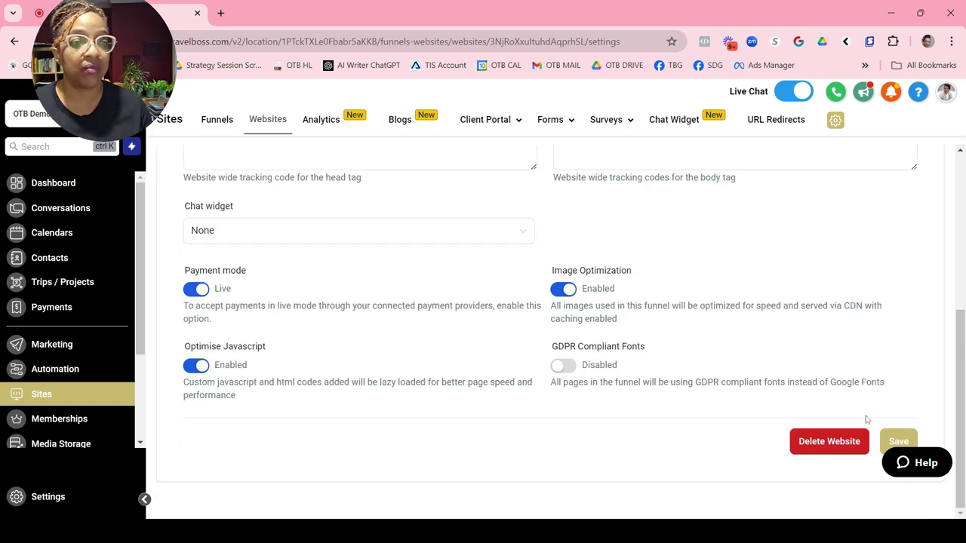
click(900, 440)
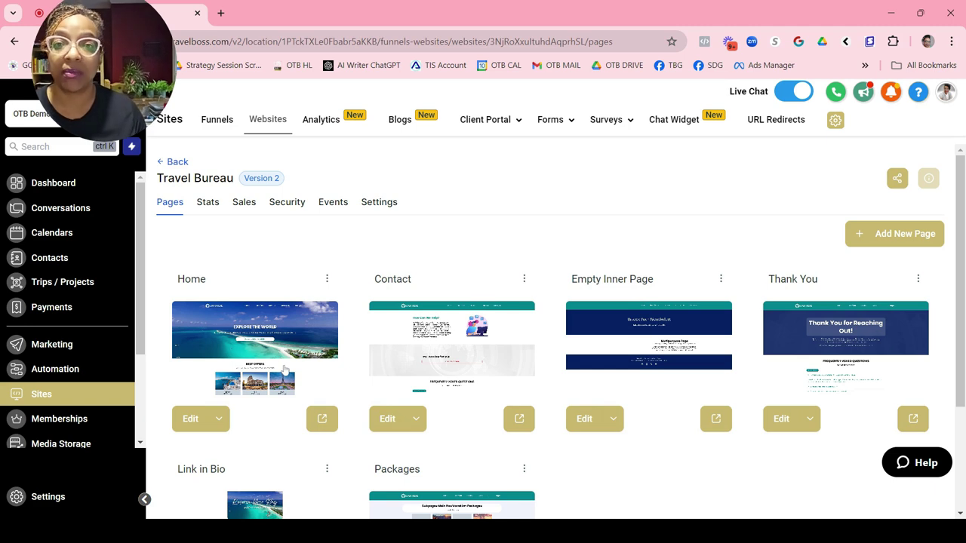
Step: Pick demo.onlinetravelboss.com as the domain, save, and dismiss the path-update notice
click(385, 202)
click(596, 283)
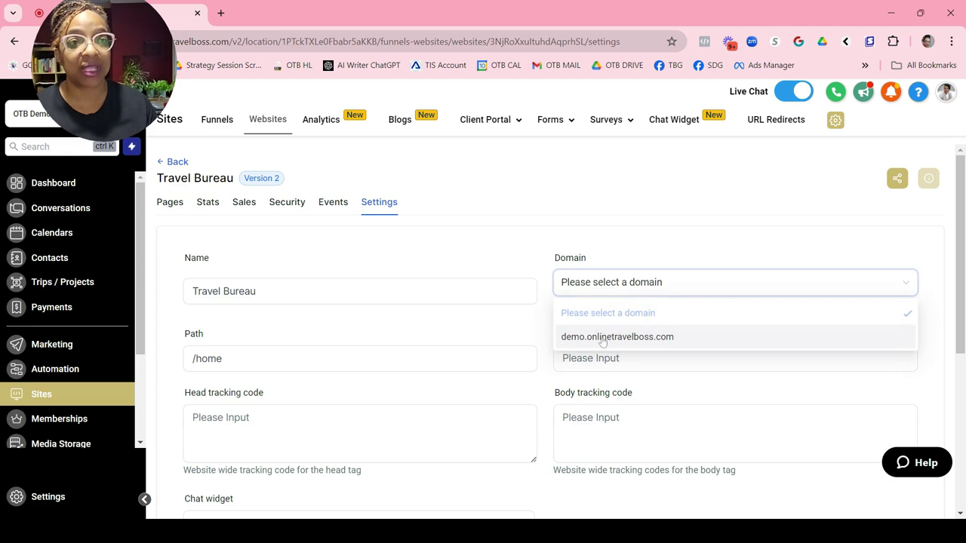
click(601, 341)
scroll(677, 327, down, 4)
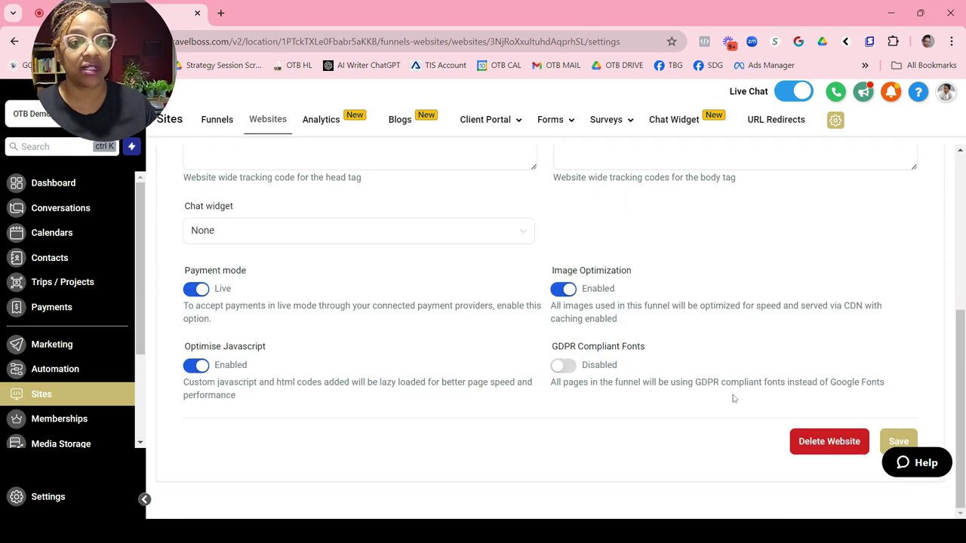
click(898, 441)
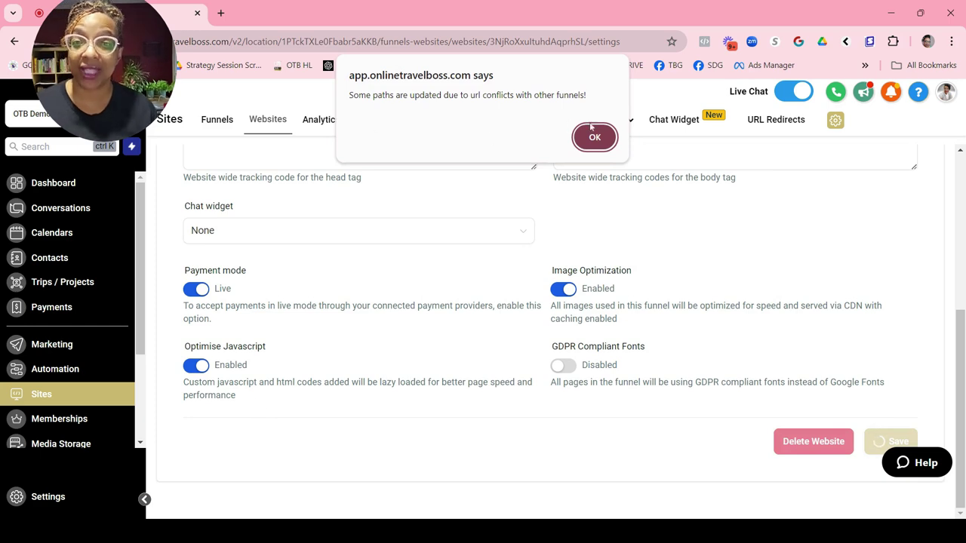
click(596, 135)
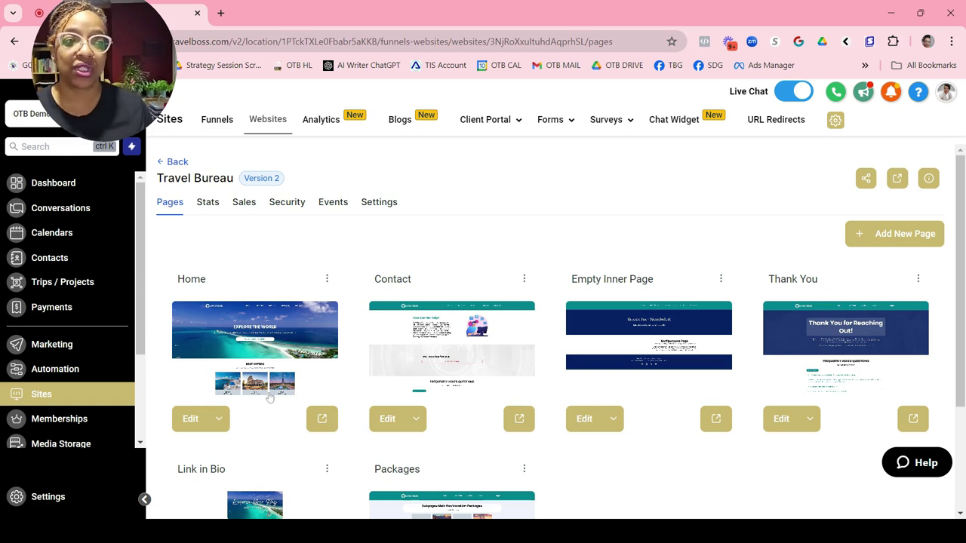
Step: Edit the Home page and scroll through its Explore the World layout in the builder
click(190, 423)
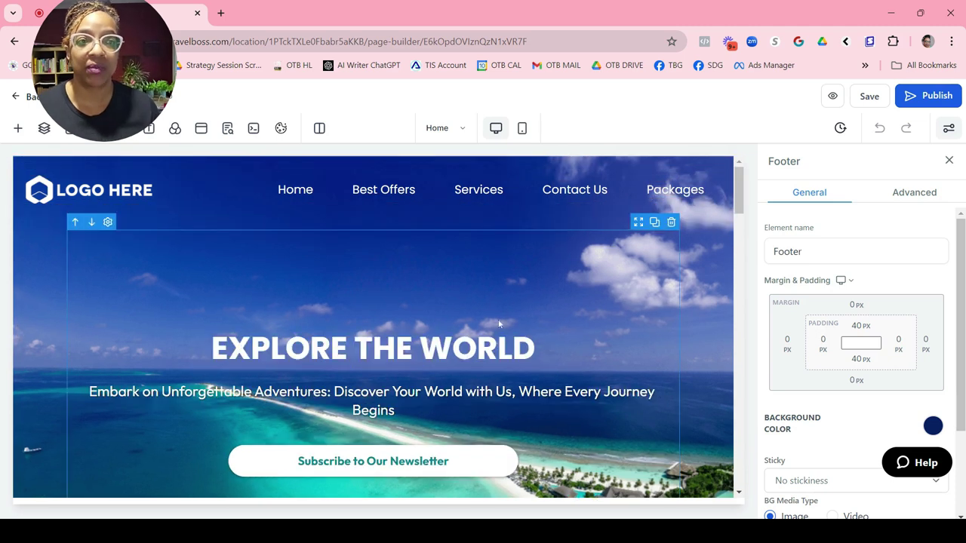
scroll(495, 323, down, 2)
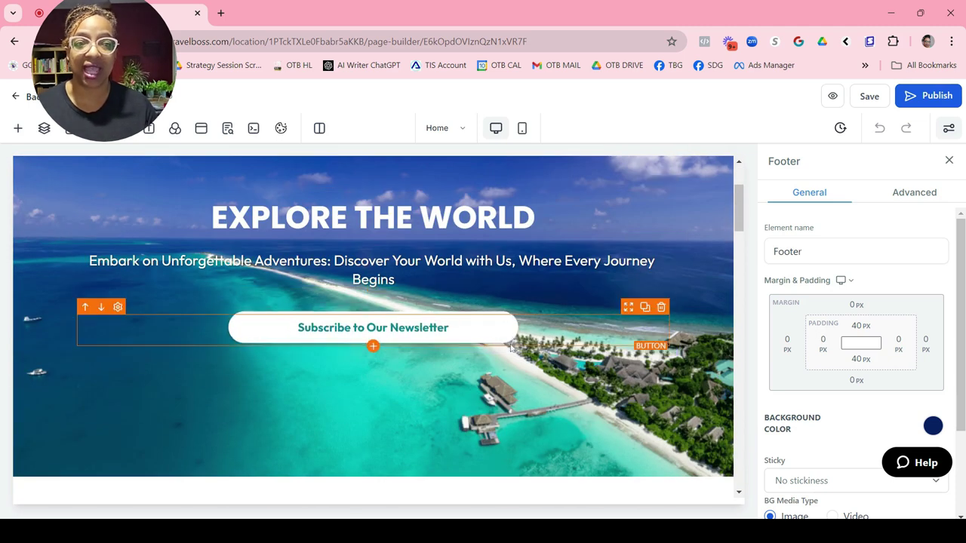
scroll(495, 323, down, 1)
scroll(495, 323, down, 1)
scroll(494, 323, down, 1)
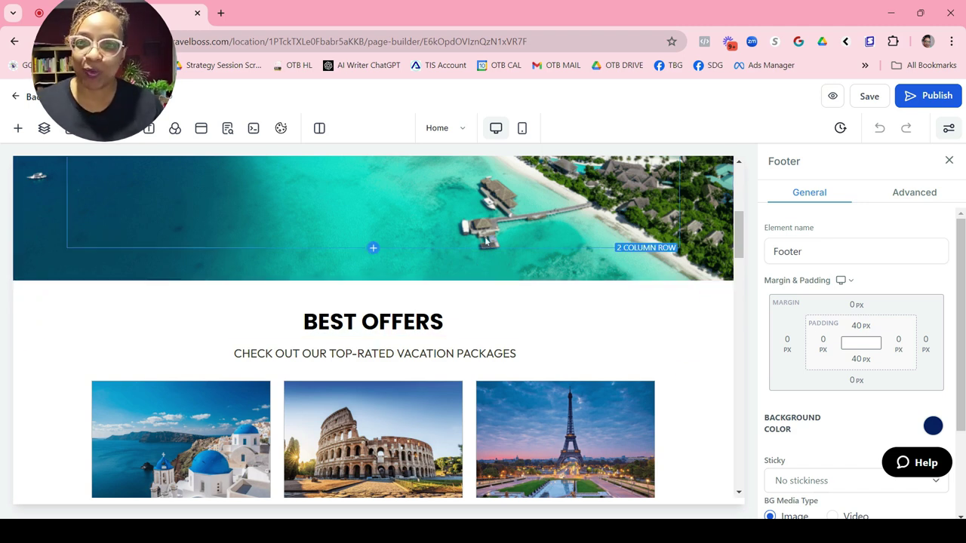
scroll(559, 281, up, 1)
scroll(559, 281, up, 3)
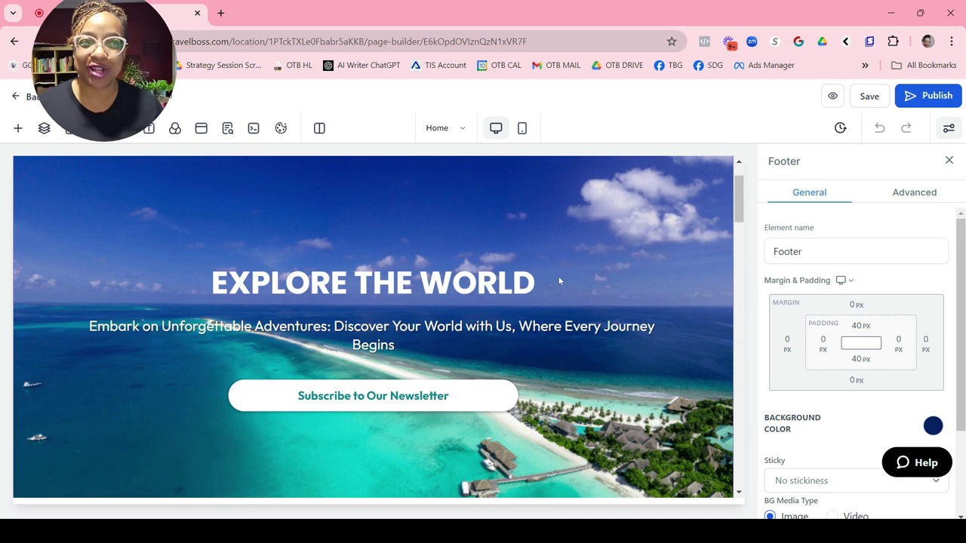